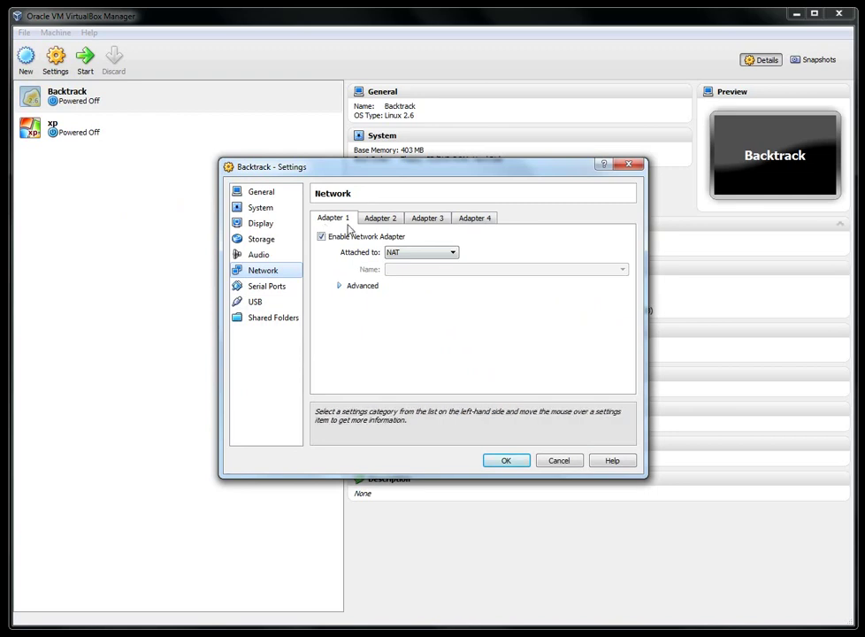
Review the advanced options of the Backtrack machine's Adapter 1 and accept the settings.
click(347, 291)
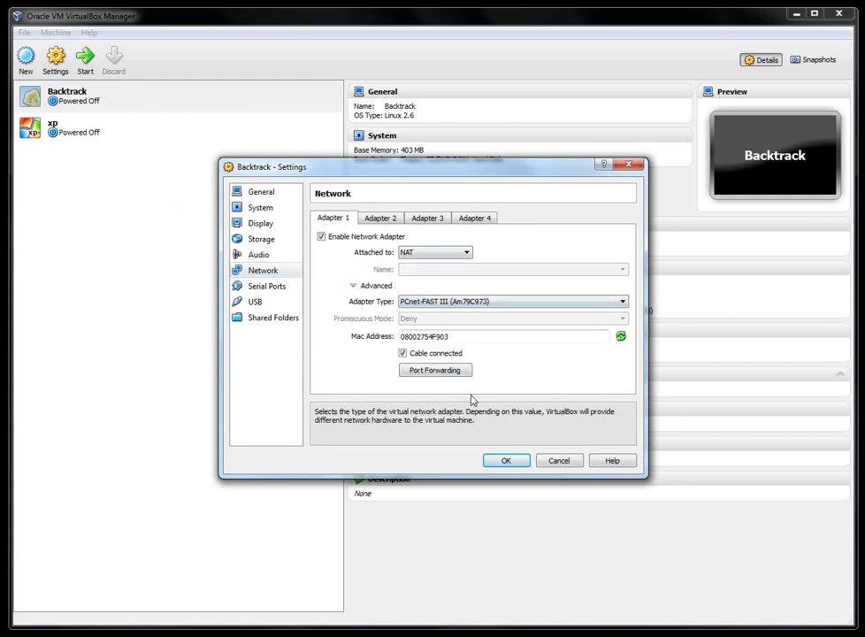
click(507, 461)
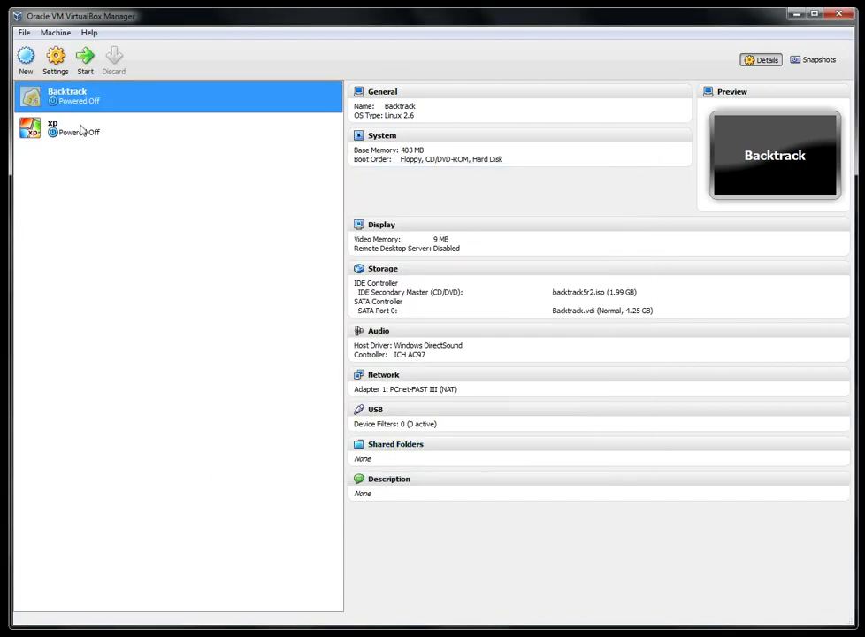
Enable Adapter 2 in Backtrack's network settings, attached to Host-only Adapter with the name VirtualBox Host-Only Ethernet Adapter.
click(387, 377)
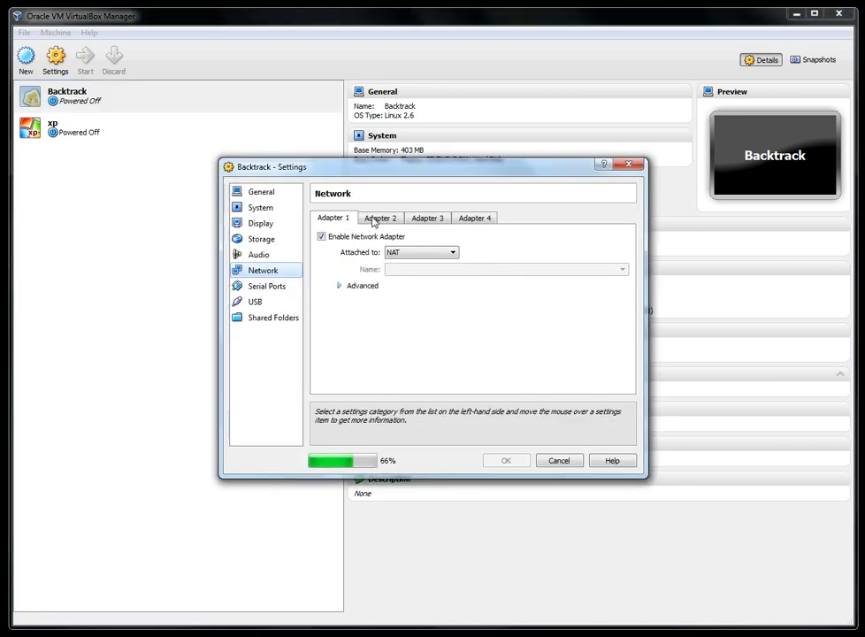
click(373, 219)
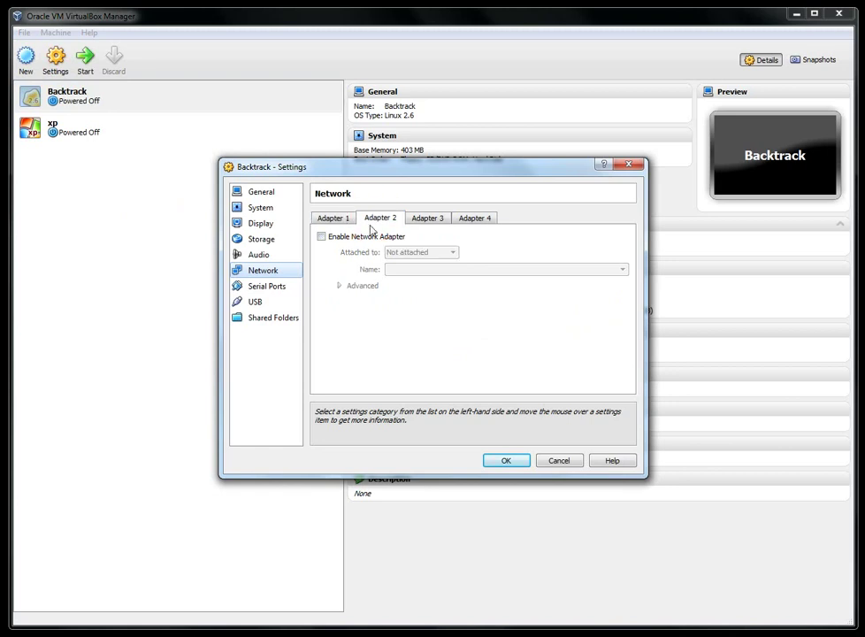
click(327, 239)
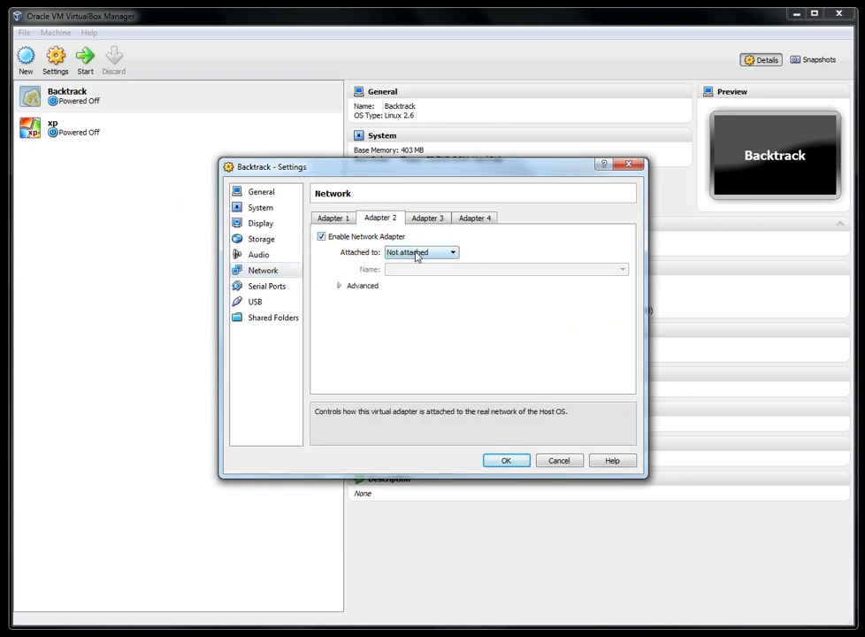
click(415, 253)
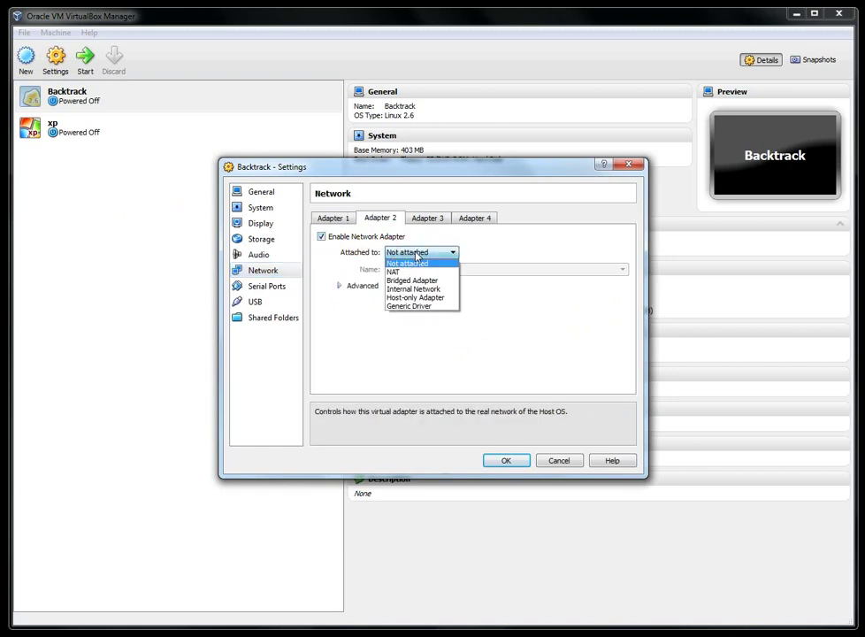
click(421, 301)
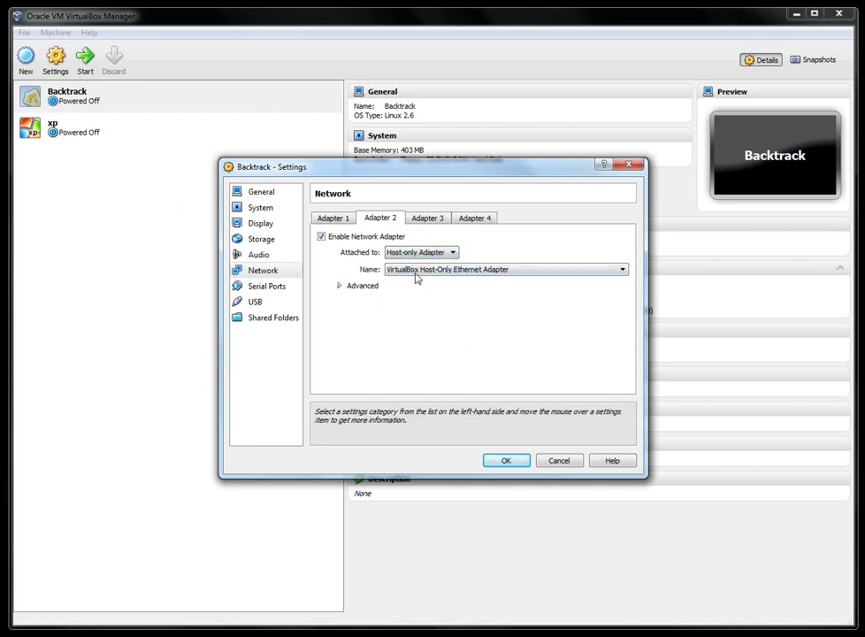
click(419, 270)
click(393, 281)
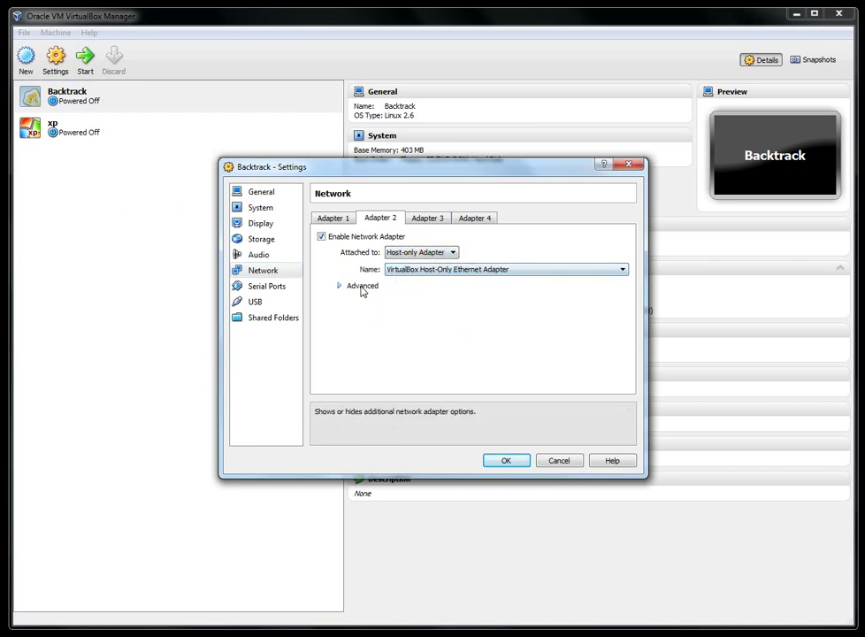
Set Adapter 2's type to PCnet-FAST III (Am79C973) and its promiscuous mode to Allow All, and save the settings.
click(360, 290)
click(449, 303)
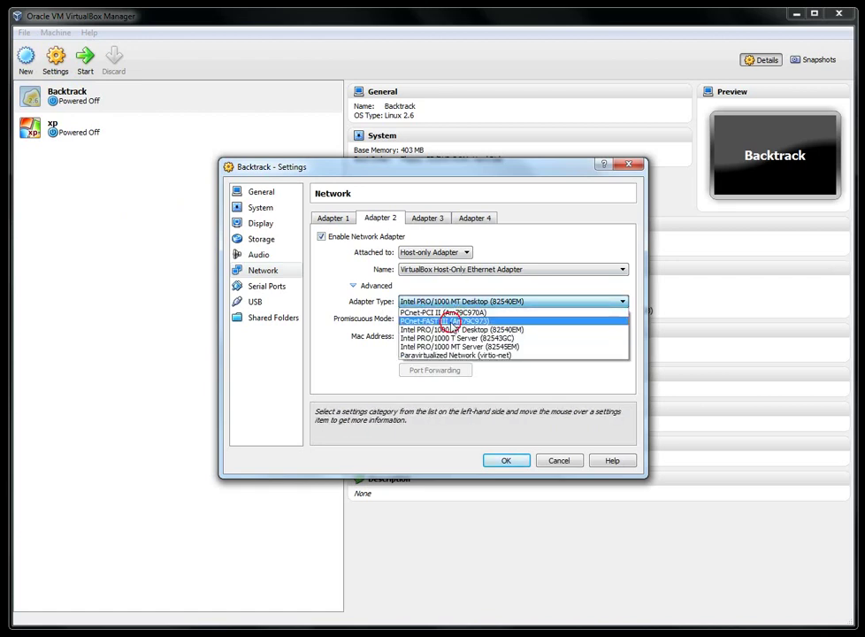
click(448, 321)
click(447, 324)
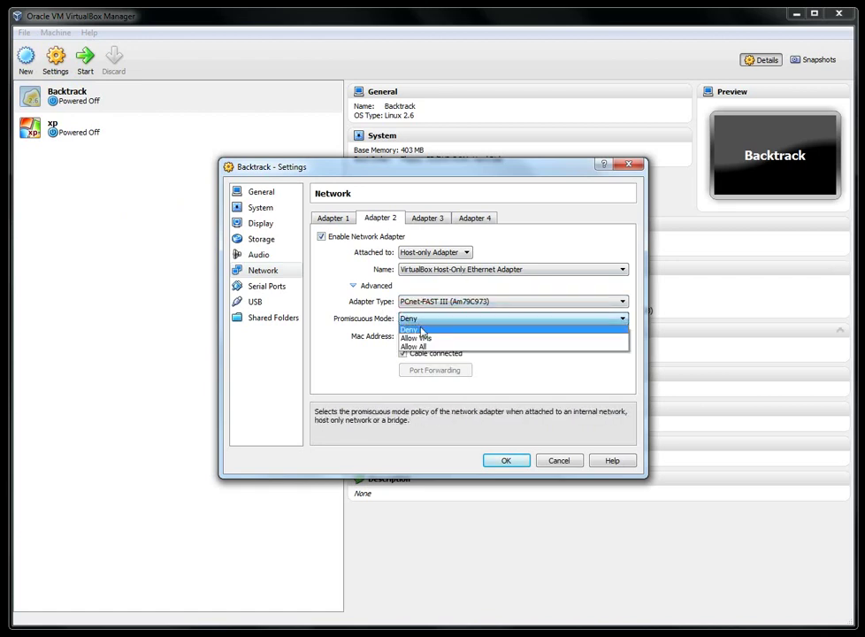
click(425, 345)
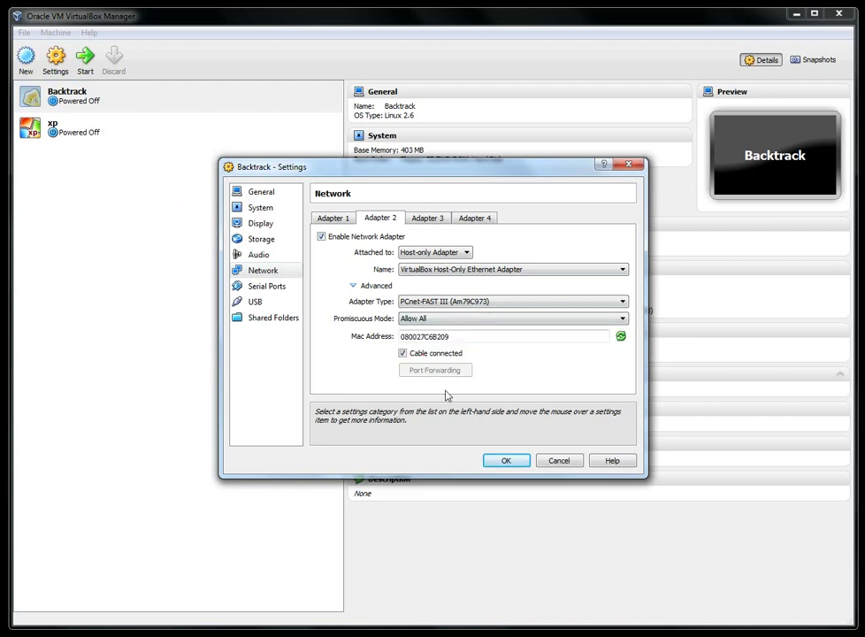
click(502, 460)
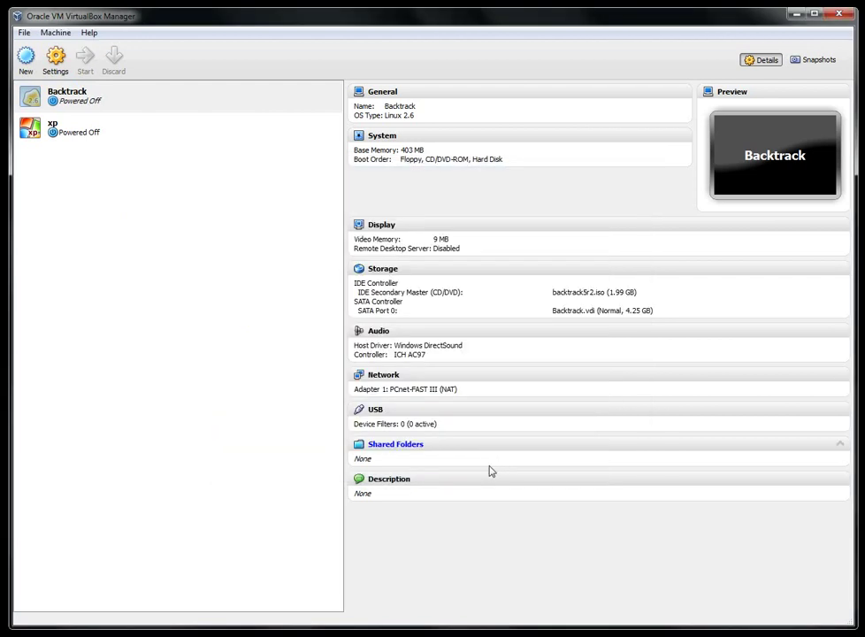
Review the advanced options of Adapter 1 in the xp machine's network settings.
click(90, 186)
click(71, 131)
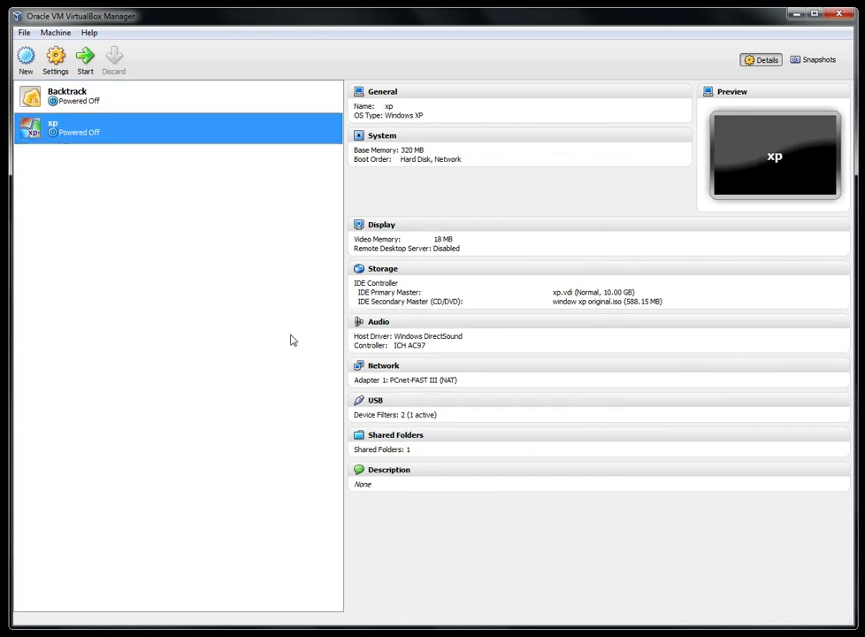
click(383, 370)
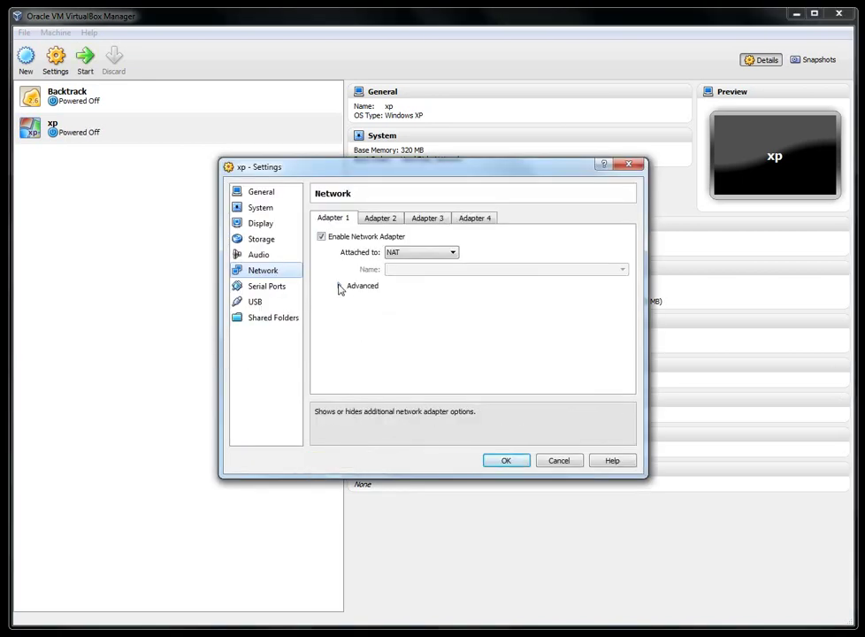
click(339, 285)
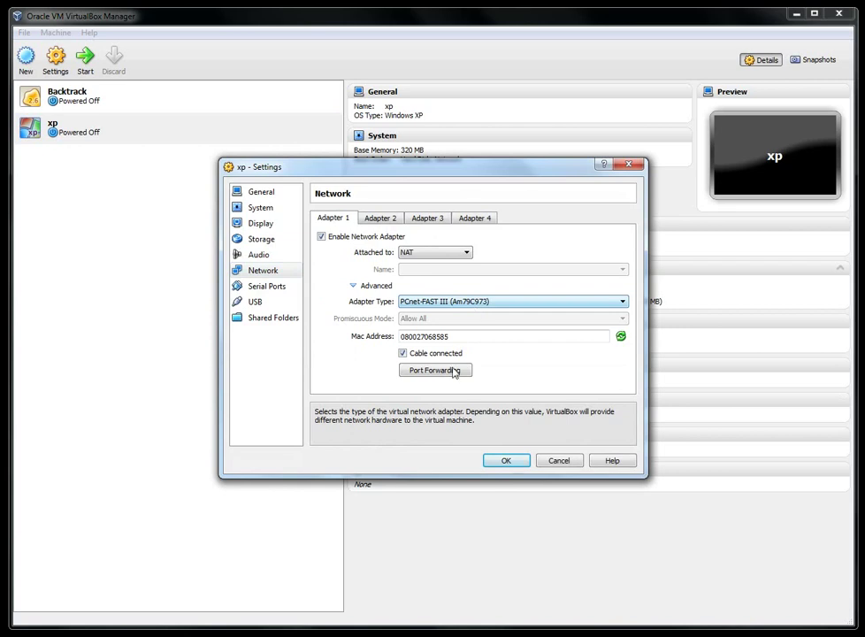
Enable the xp machine's Adapter 2 as a host-only adapter with promiscuous mode set to Allow All, and save the settings.
click(378, 221)
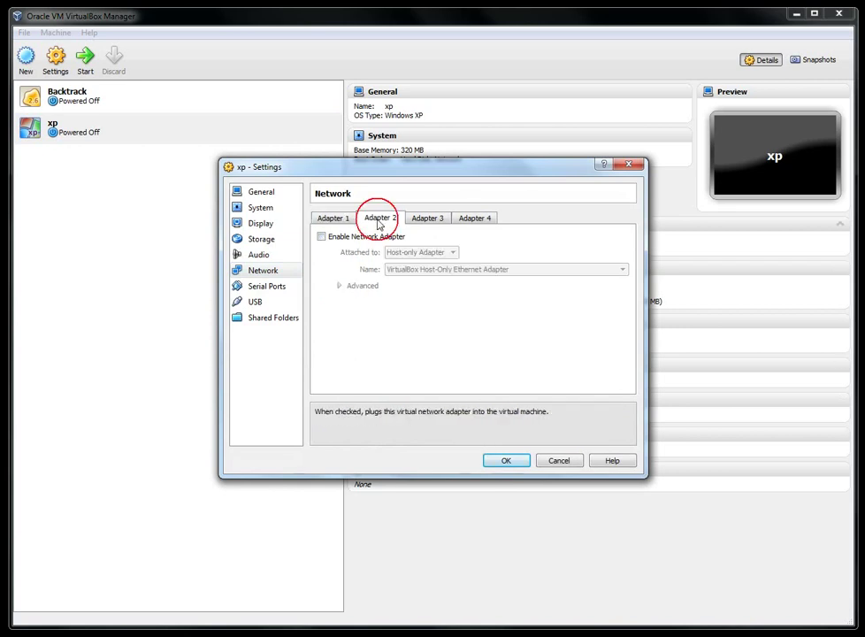
click(321, 237)
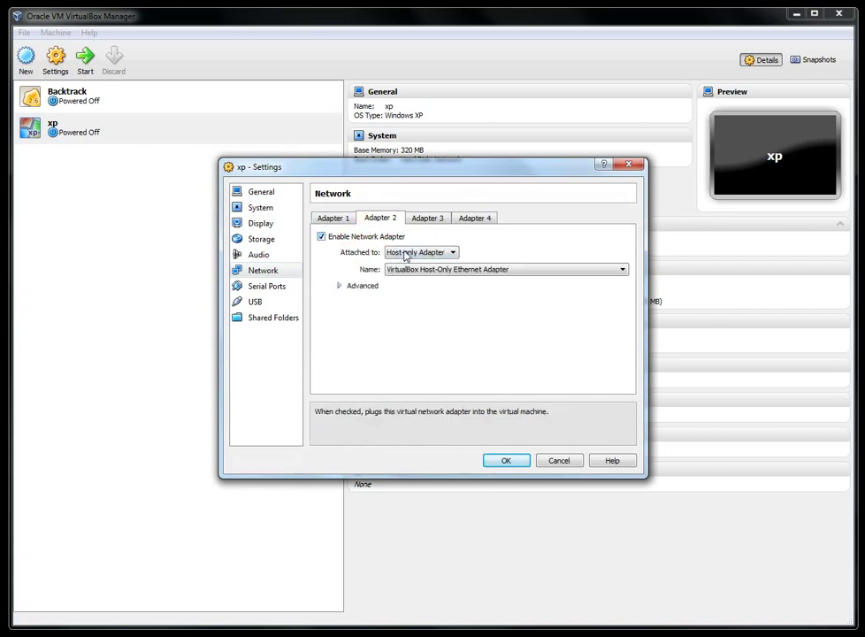
click(340, 287)
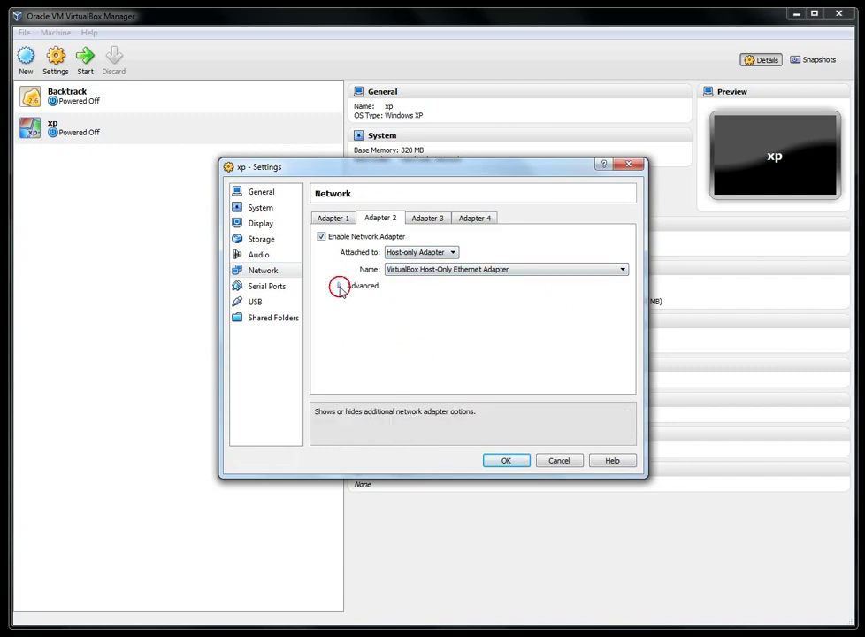
click(454, 319)
click(450, 345)
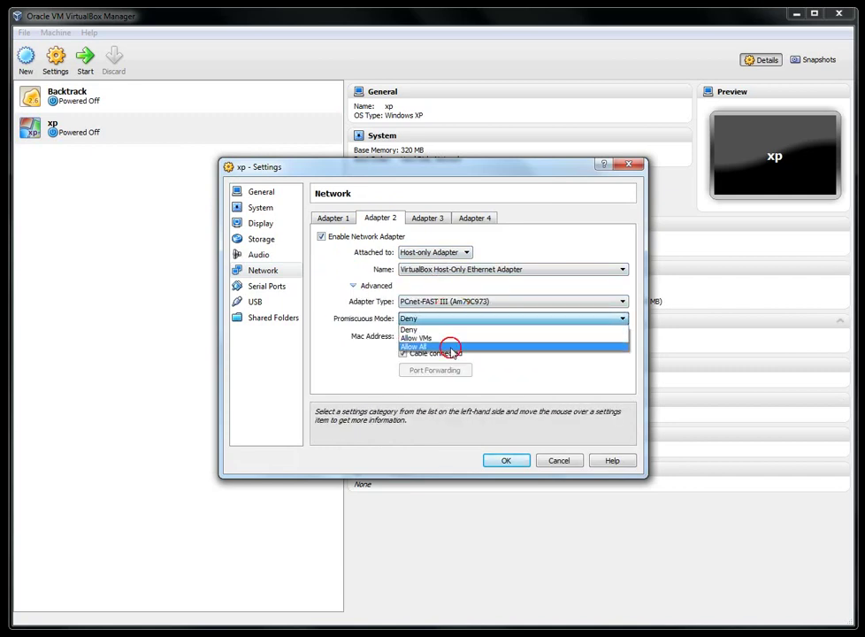
click(505, 462)
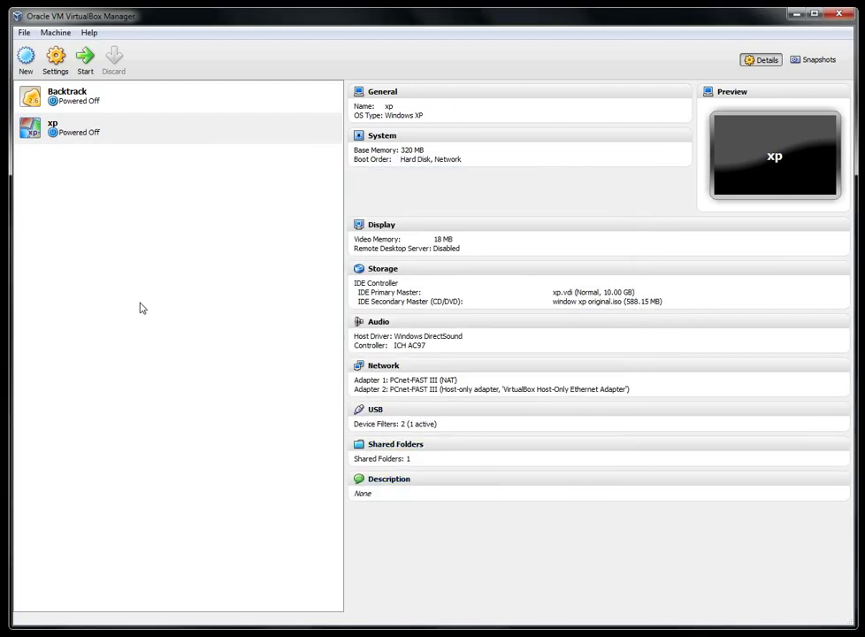
Start the Backtrack and xp virtual machines and minimize the VirtualBox Manager window.
click(78, 102)
click(85, 59)
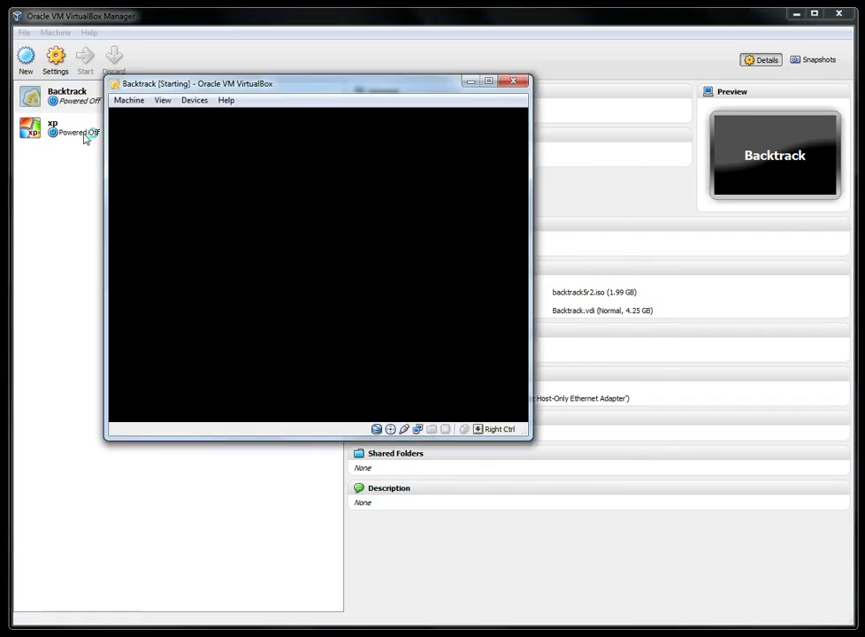
click(54, 130)
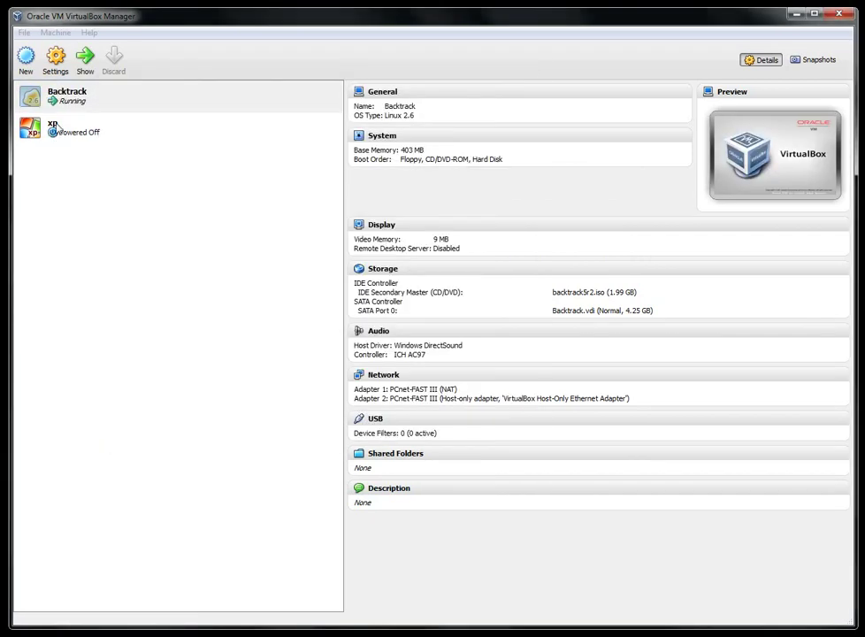
click(85, 58)
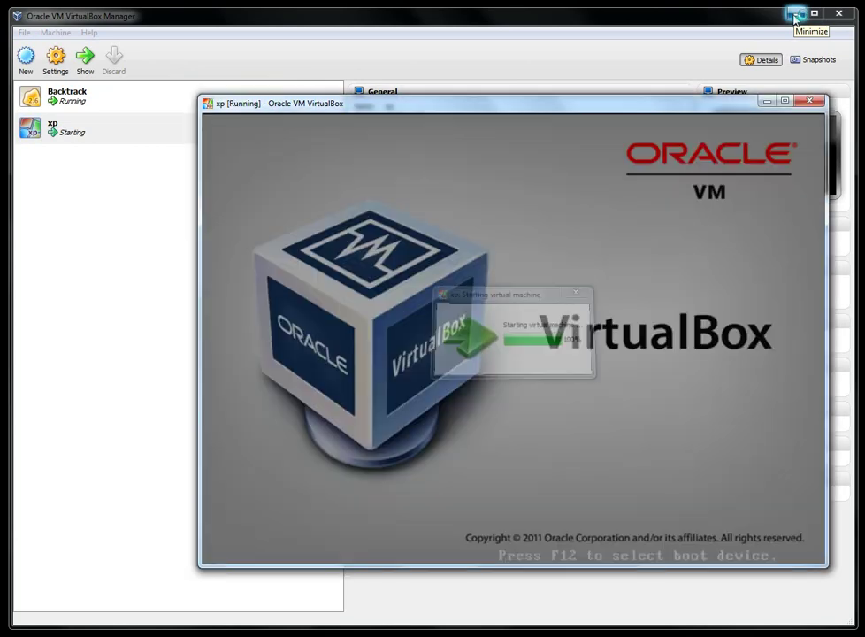
click(794, 15)
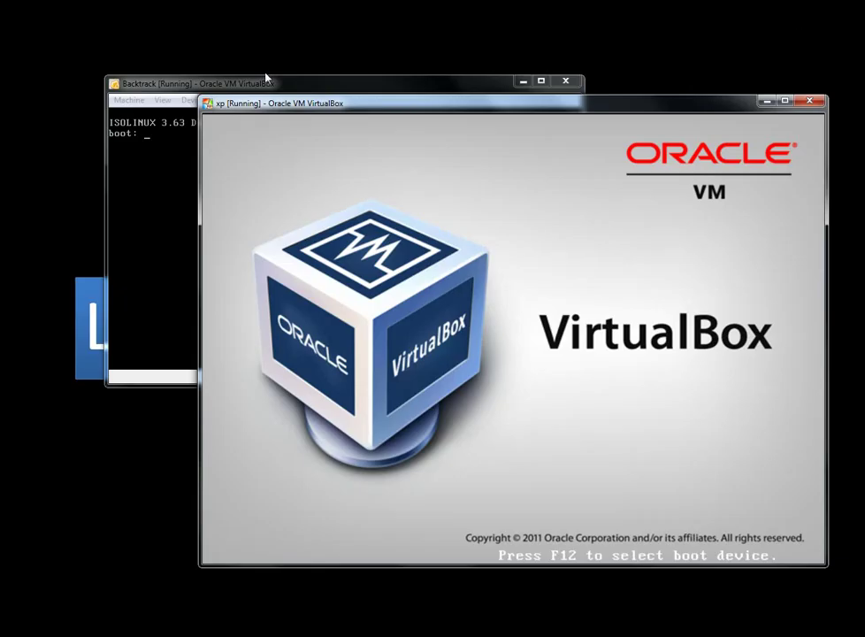
Boot Backtrack in the default text mode and move its window toward the desktop's upper-left corner.
click(146, 84)
click(344, 237)
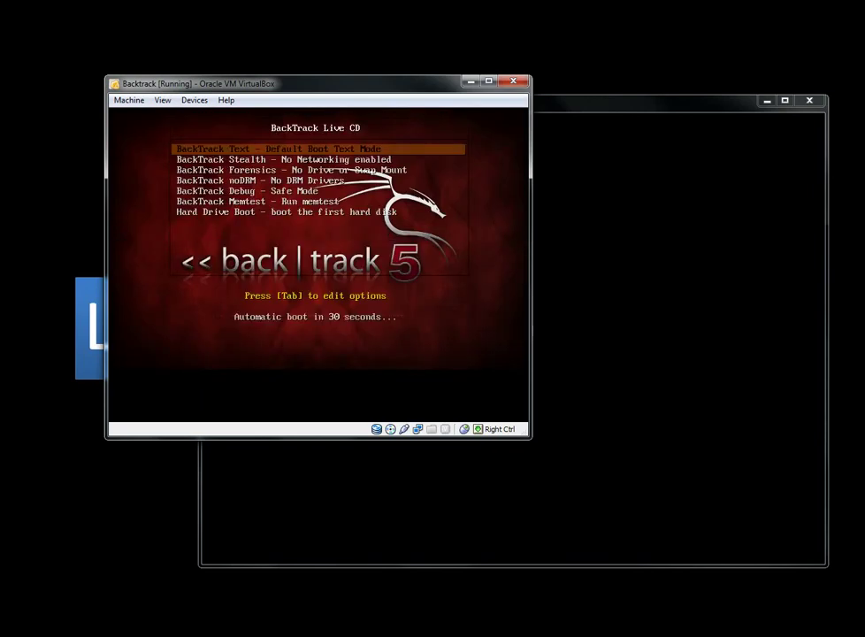
key(Return)
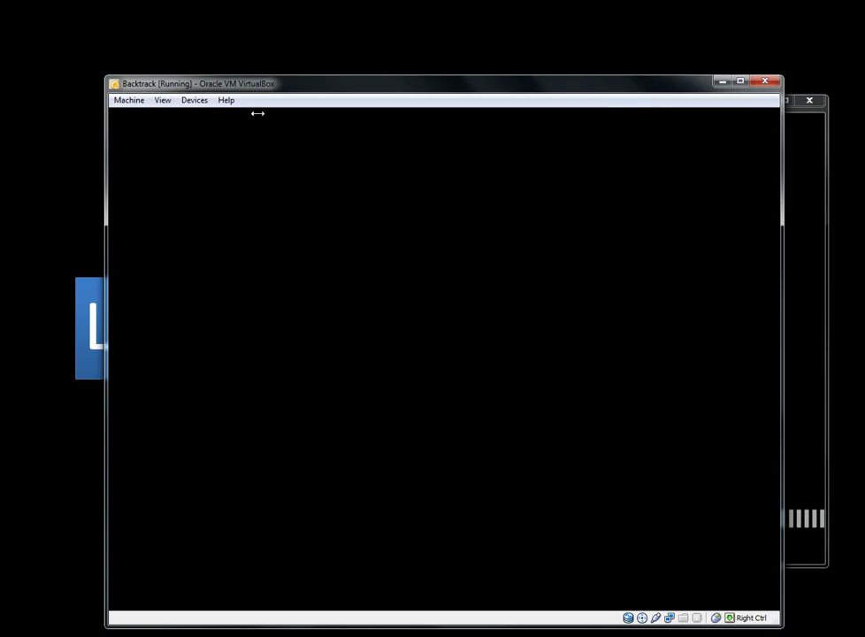
drag(341, 91, 245, 21)
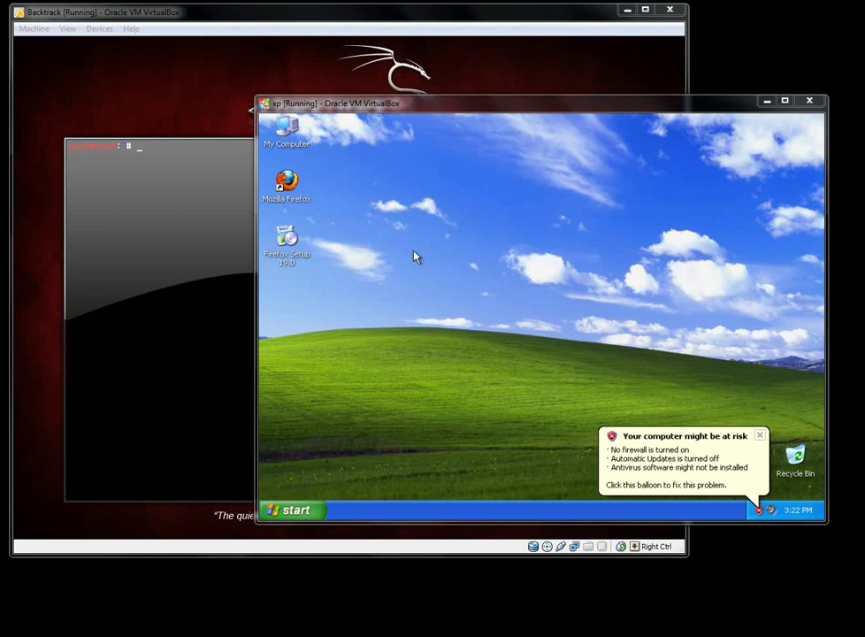
Open a Command Prompt in the xp machine and run ipconfig to check its IP addresses.
right_click(431, 178)
click(447, 195)
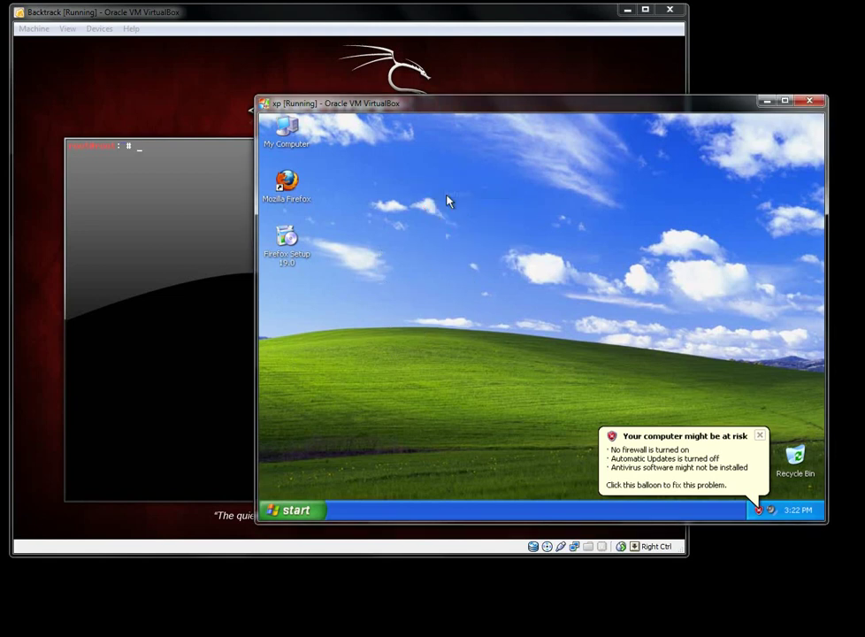
click(309, 511)
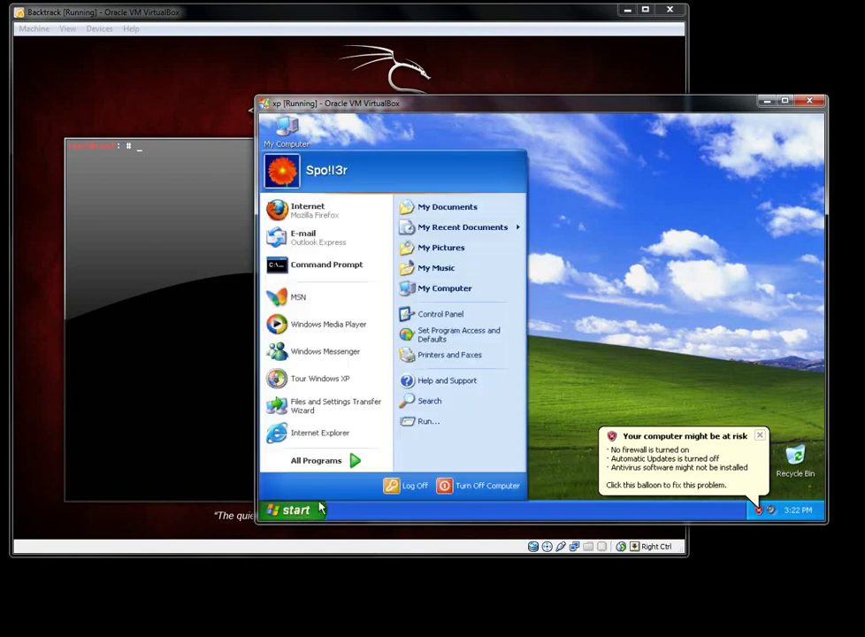
drag(319, 267, 325, 268)
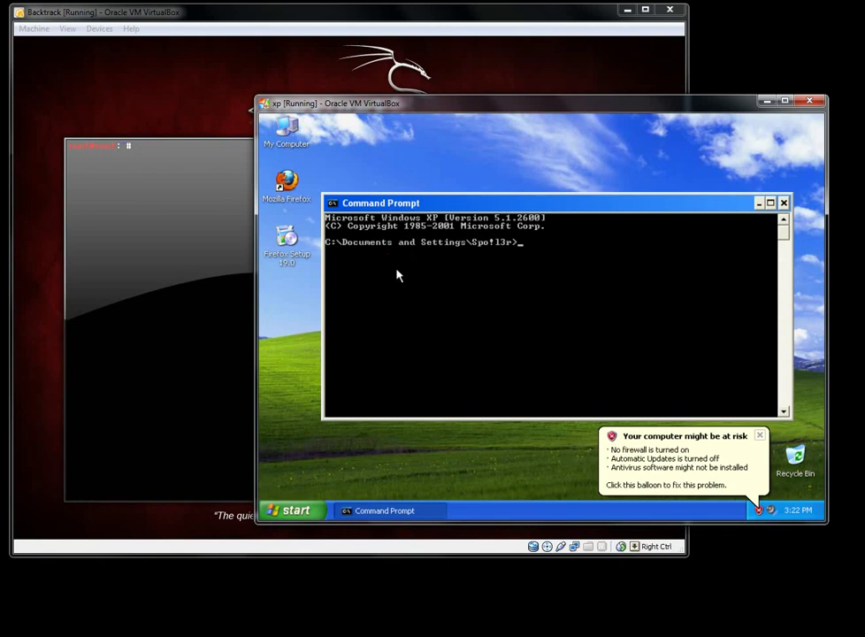
text(ipconfig)
key(Return)
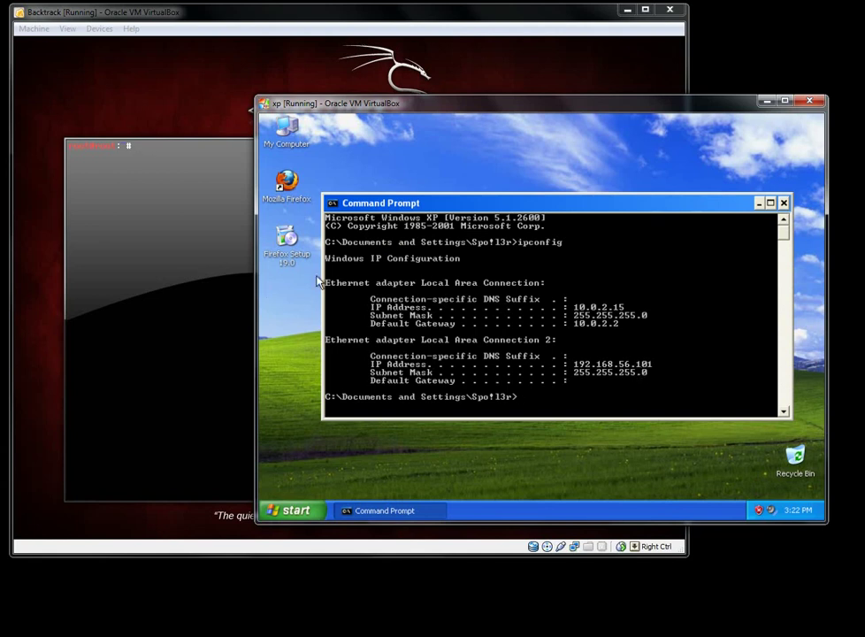
Run ifconfig in the Backtrack terminal to check its interfaces, and return to the xp machine's window.
click(251, 294)
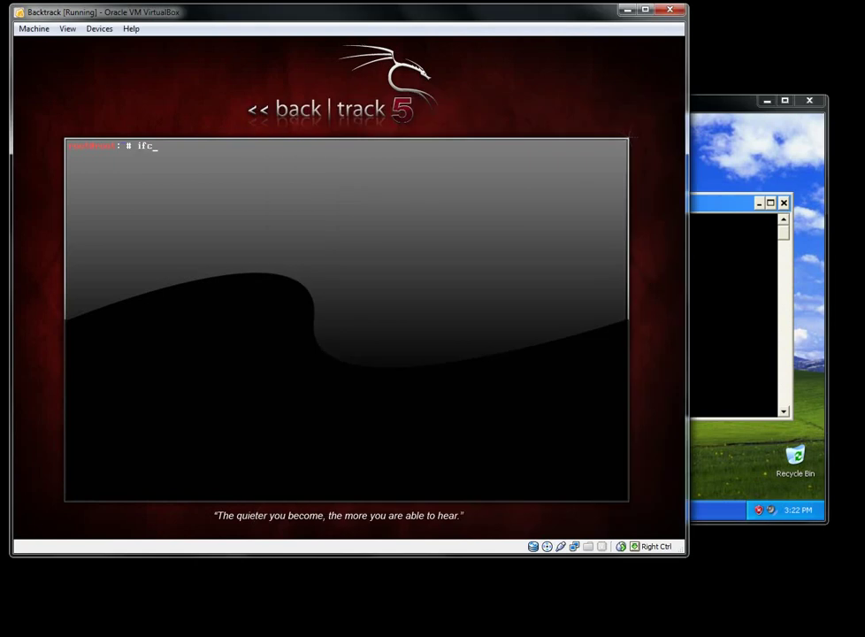
text(ifconfig)
key(Return)
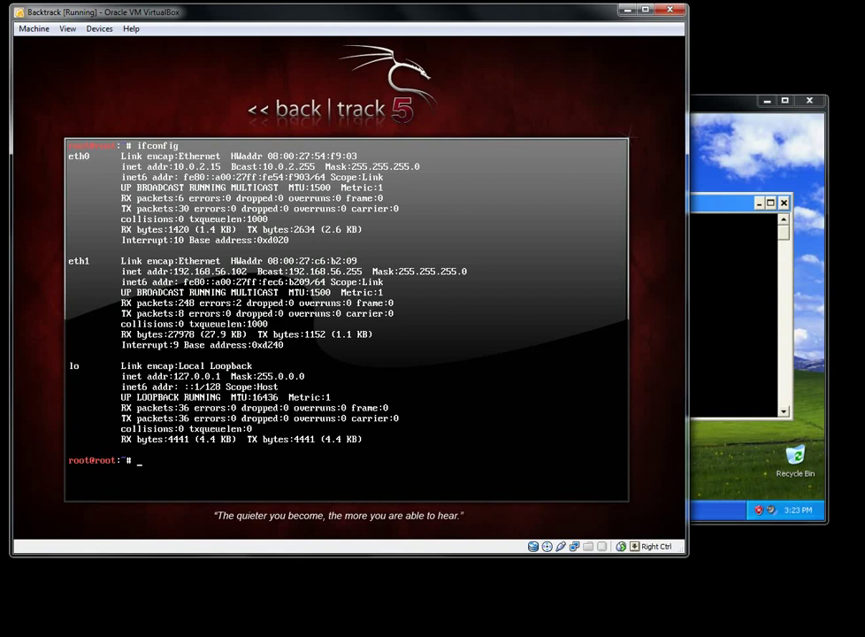
click(757, 413)
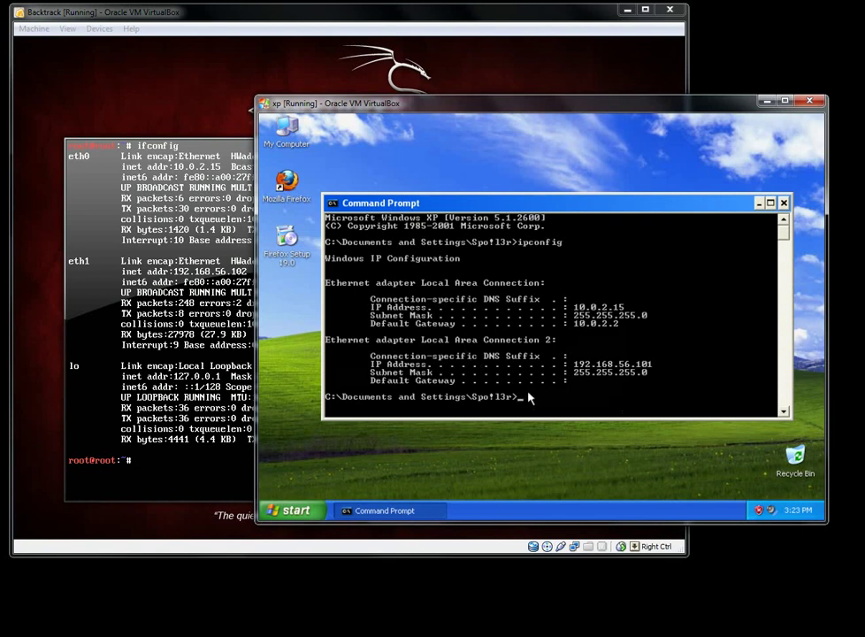
click(540, 439)
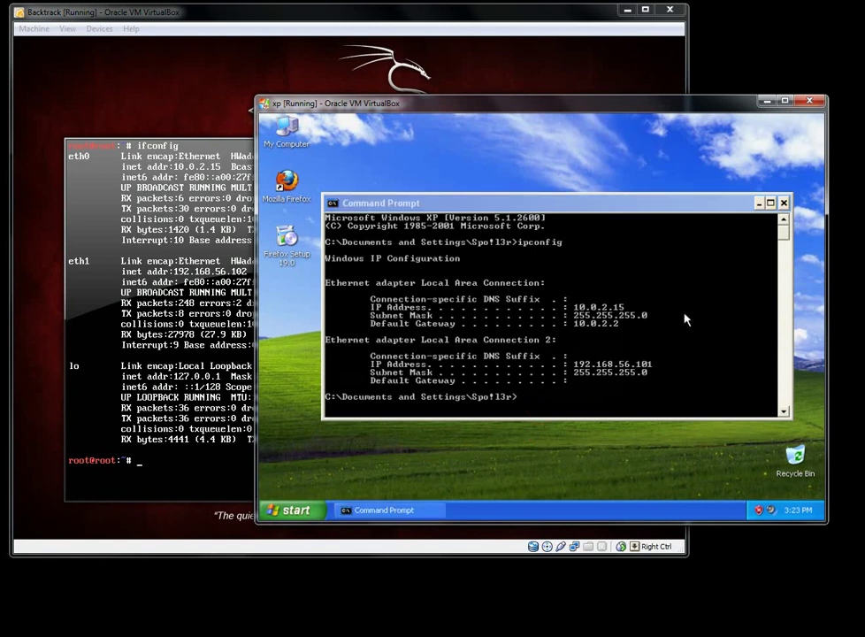
Ping the Backtrack machine at 192.168.56.102 from the xp Command Prompt and review the xp machine's own IP configuration.
click(768, 282)
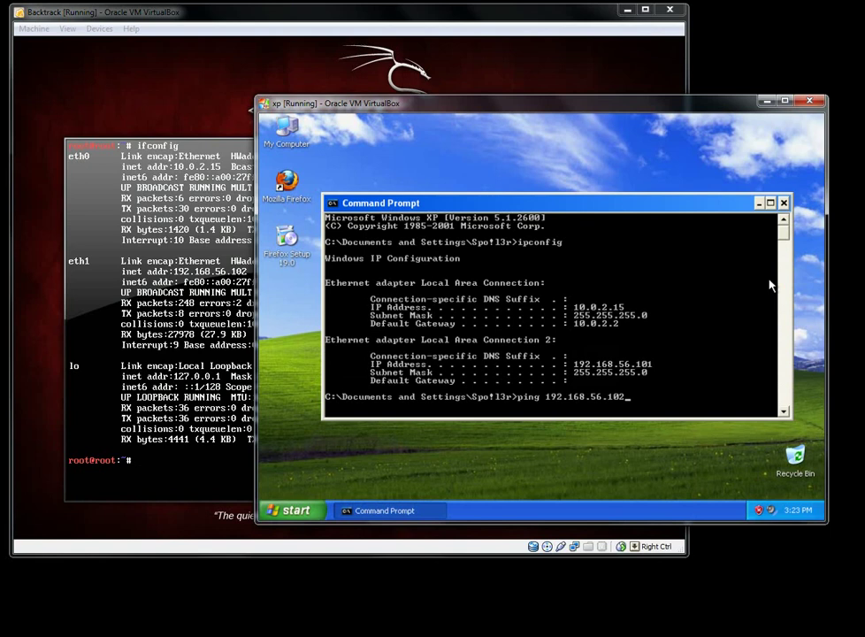
key(Return)
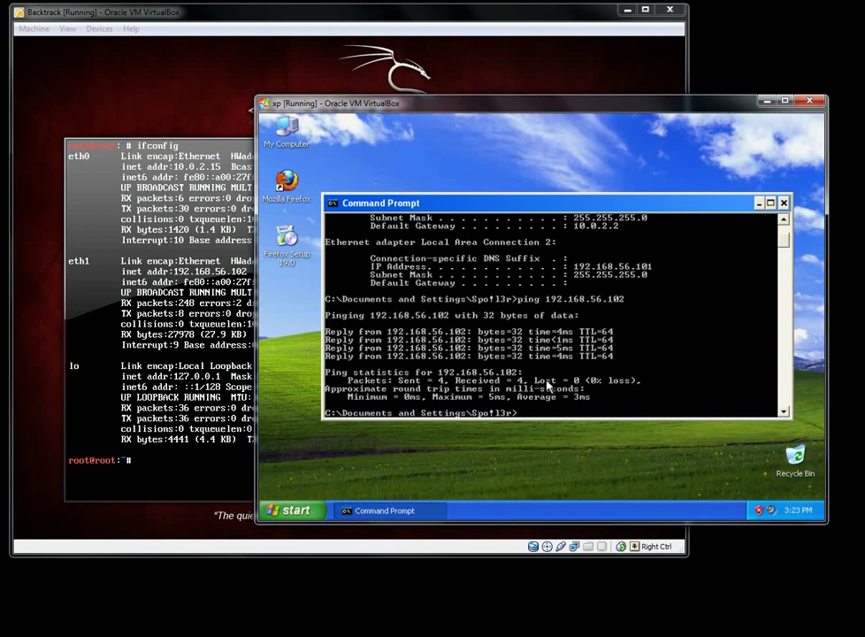
scroll(540, 380, up, 2)
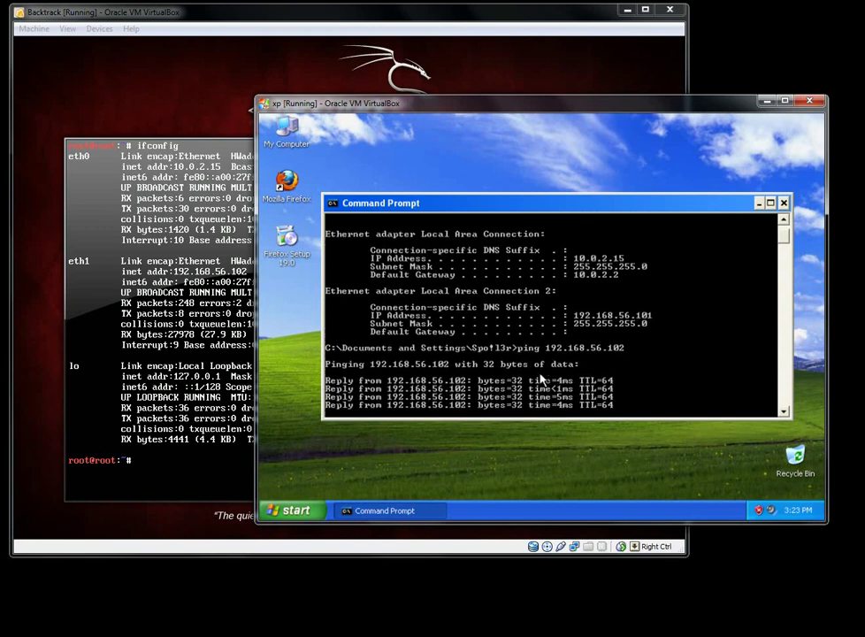
scroll(540, 380, up, 2)
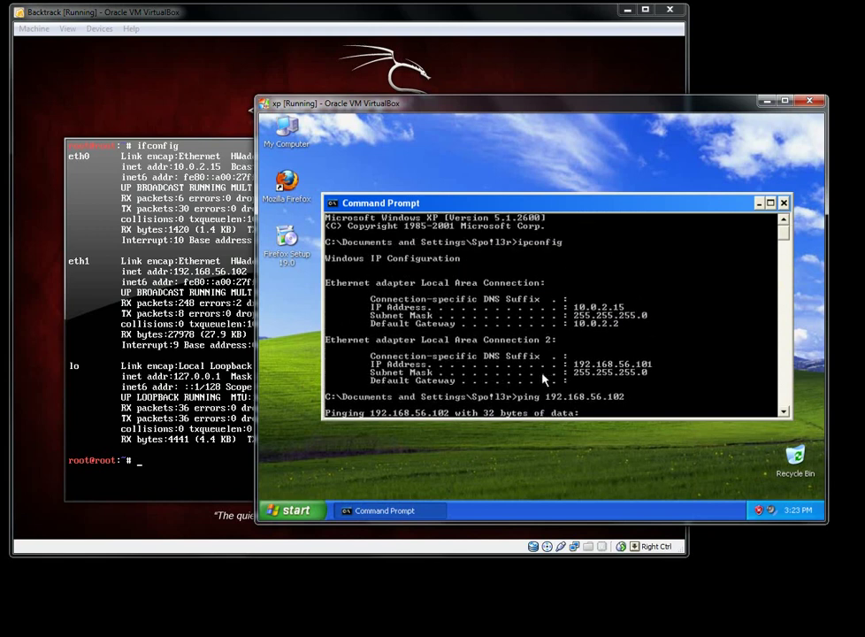
Ping the xp machine at 192.168.56.101 from the Backtrack terminal, and stop the ping after several replies.
click(249, 409)
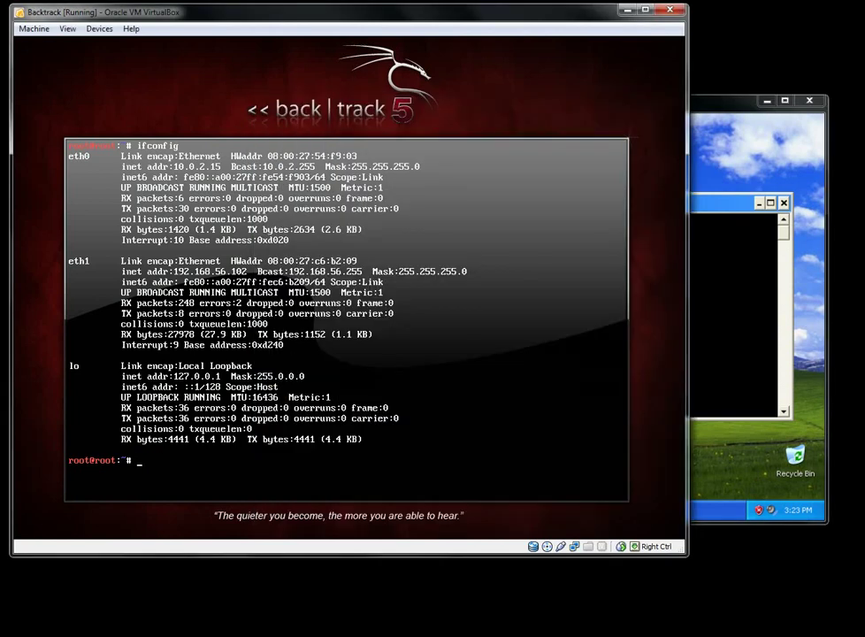
text(ping 192.168.56.10)
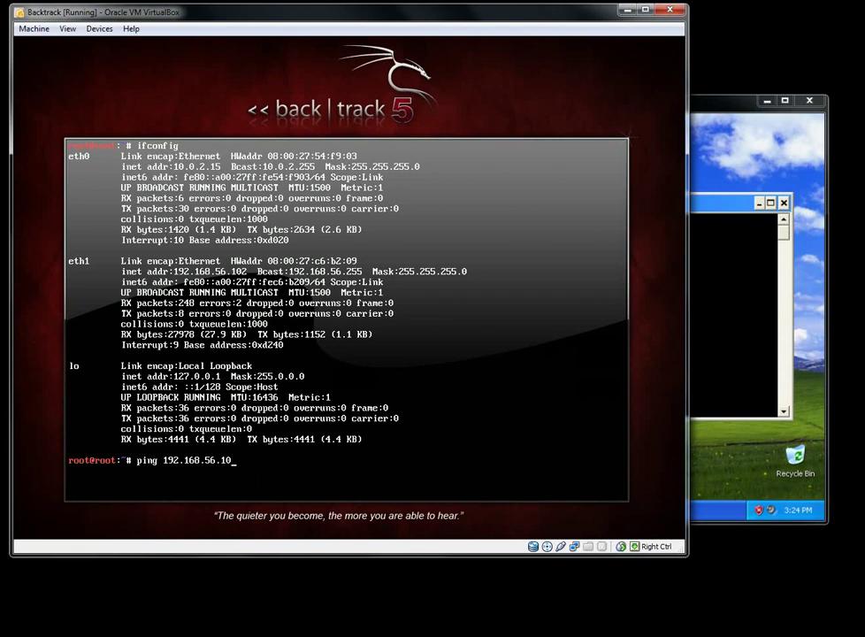
text(1)
key(Return)
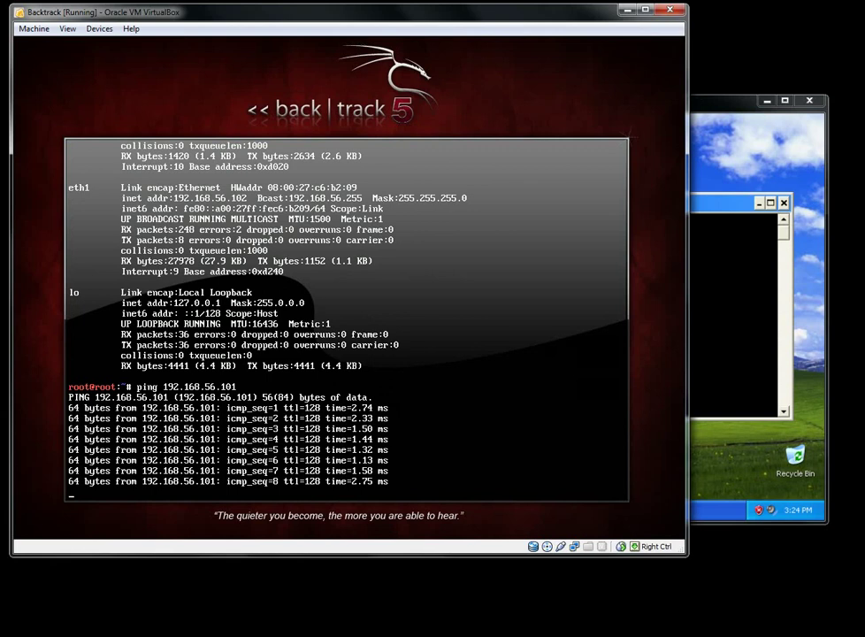
key(ctrl+c)
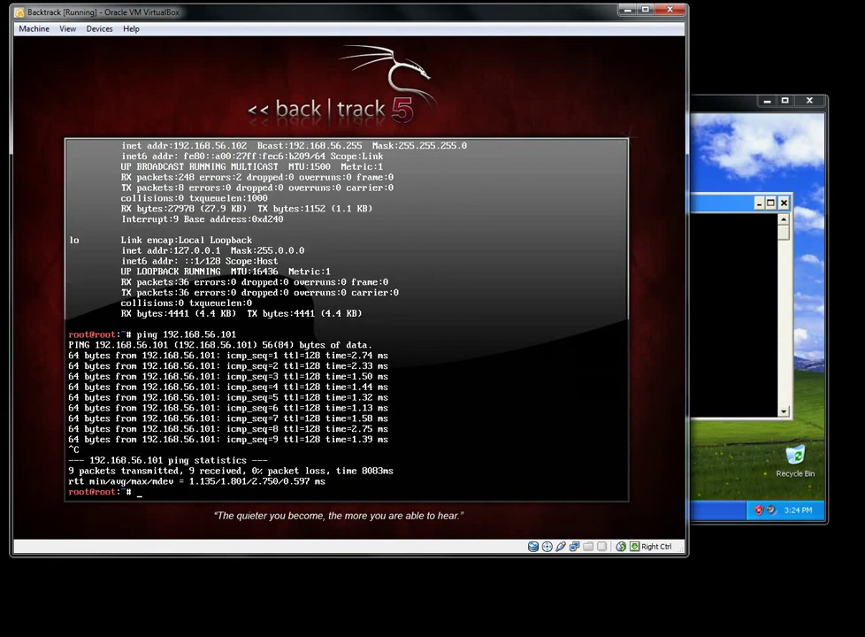